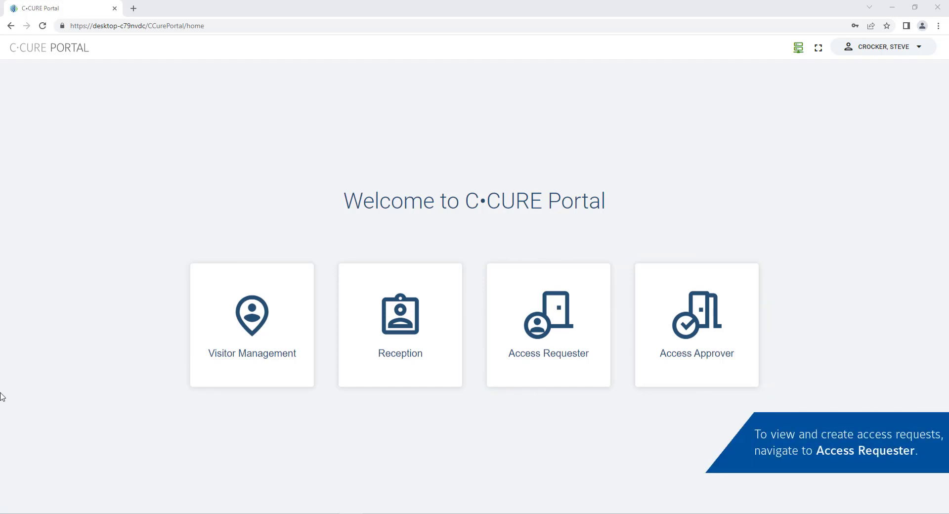
click(567, 334)
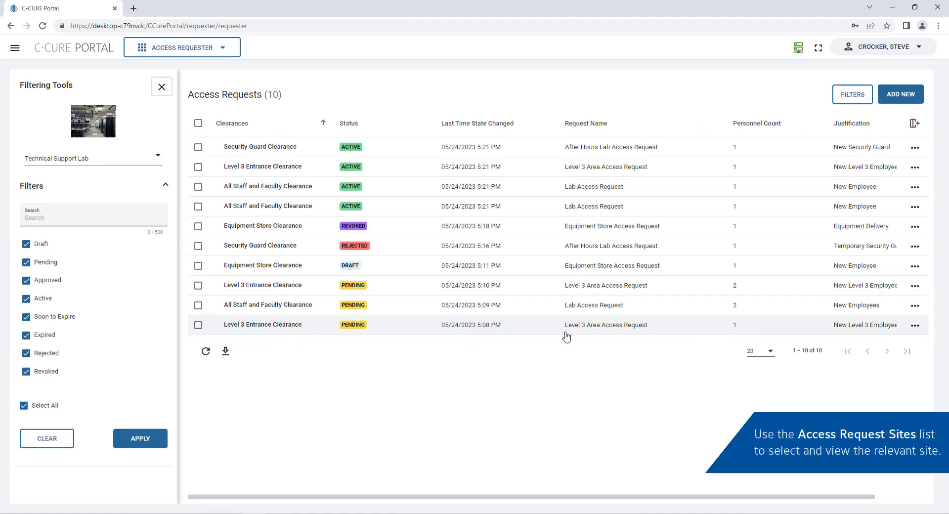
click(144, 159)
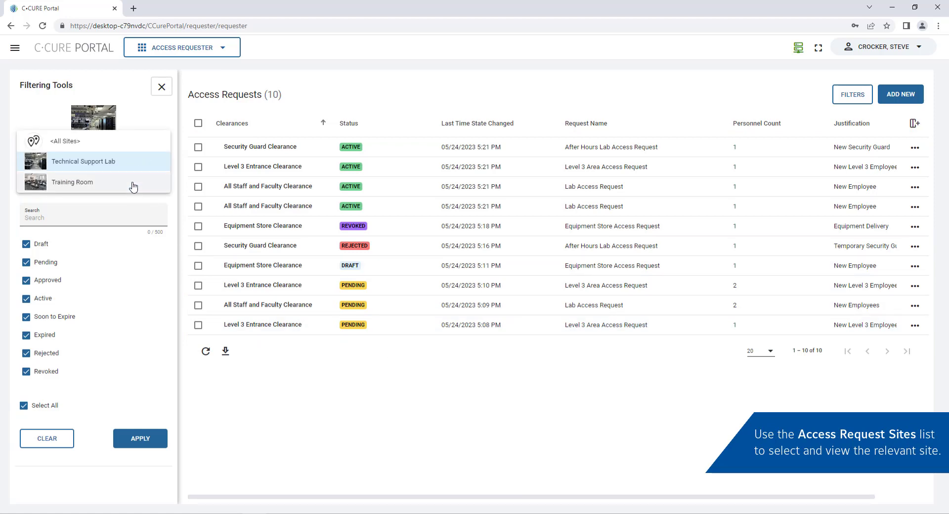
click(132, 186)
click(125, 156)
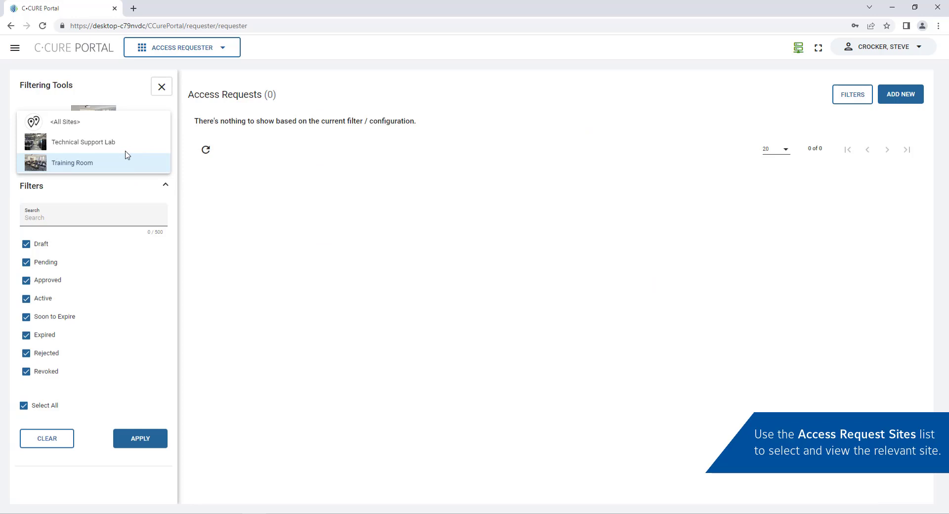
click(127, 148)
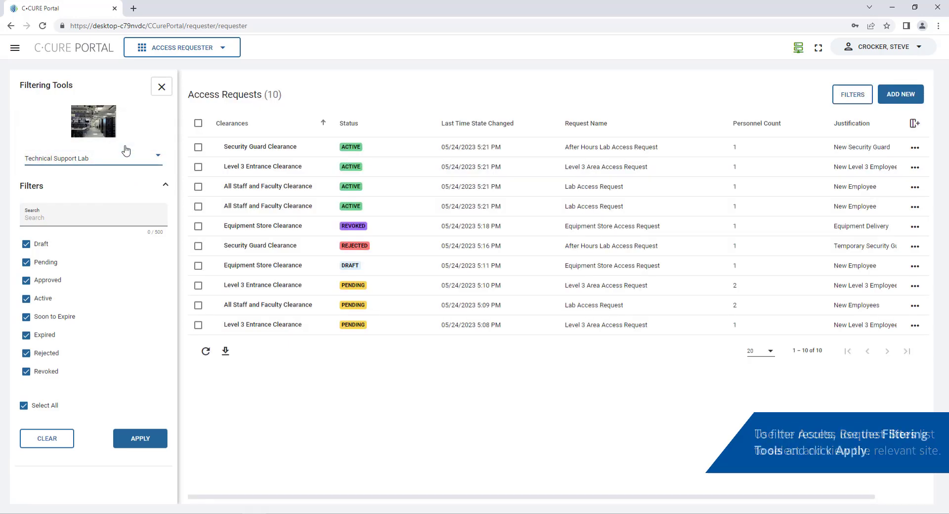
click(35, 266)
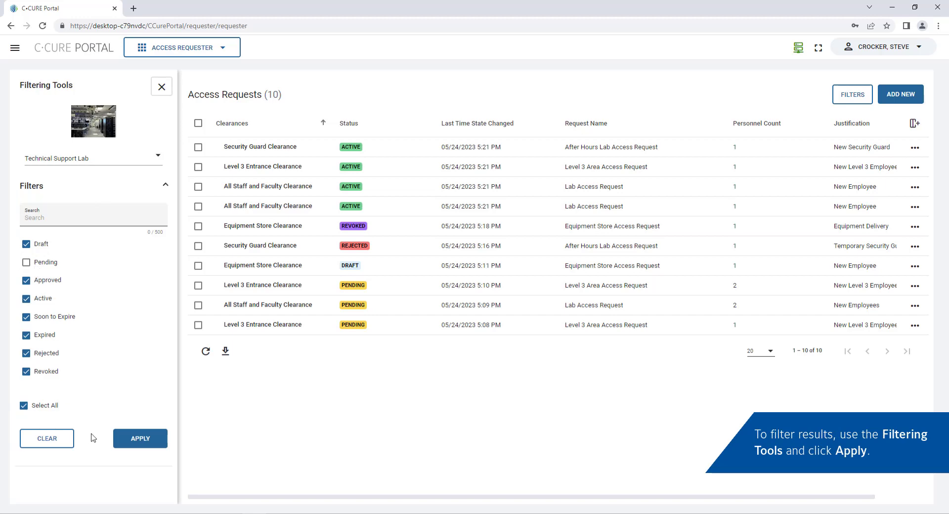
click(126, 439)
click(28, 263)
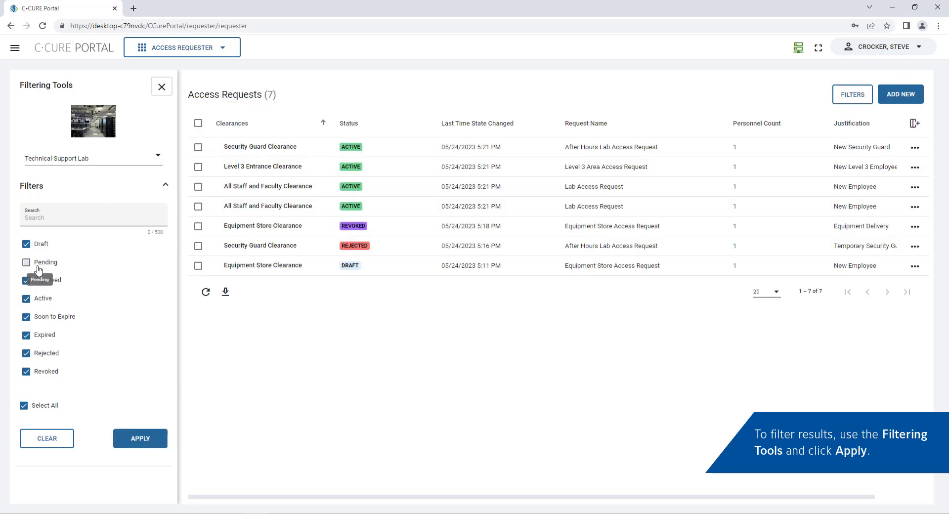
click(144, 442)
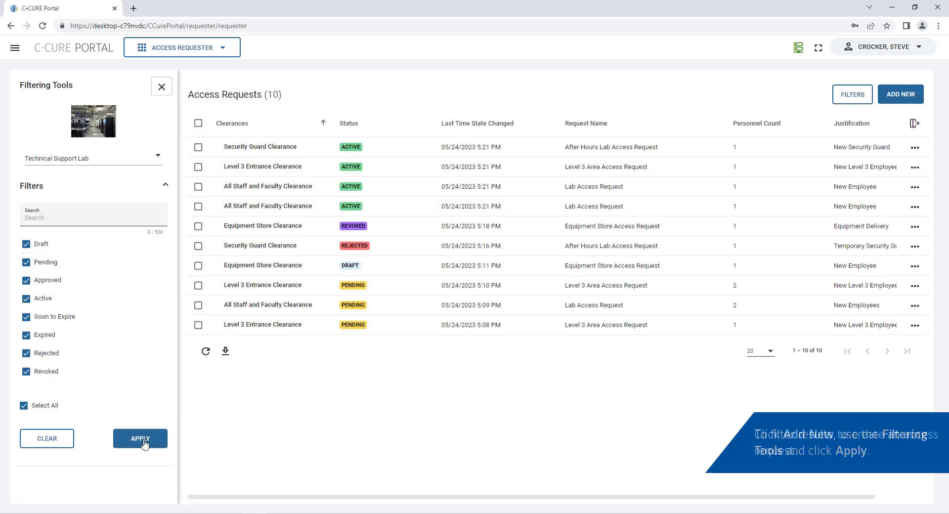
Create a new access request named 'Lab Access Request' with justification New Employee.
click(909, 98)
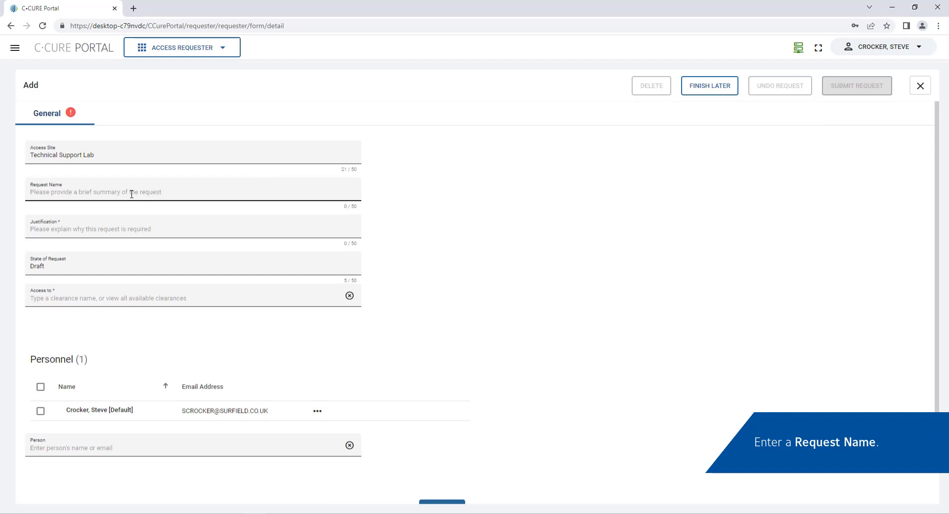
click(112, 193)
text(Lab Access R)
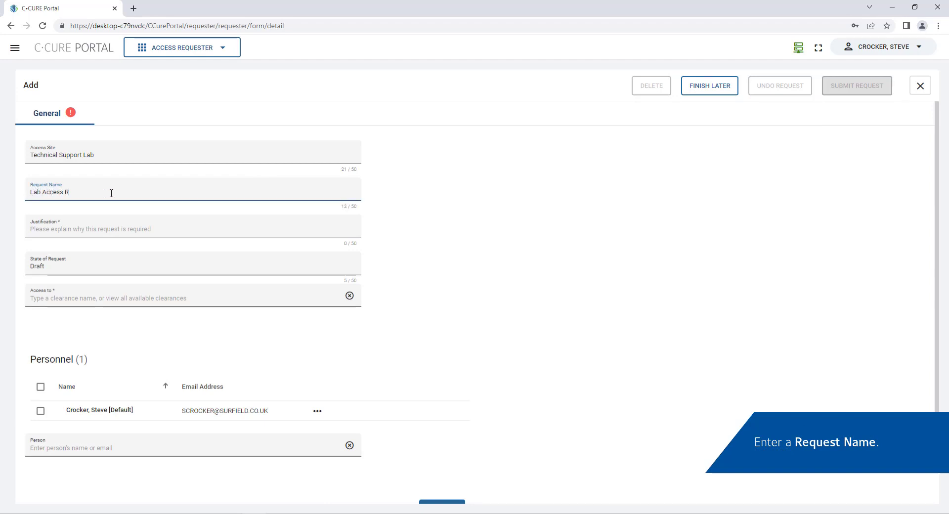
text(equest)
key(Tab)
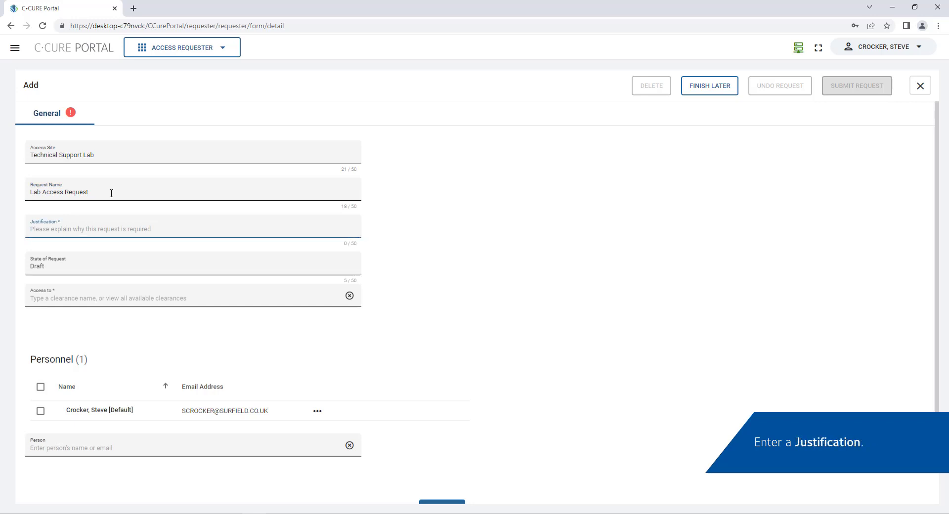
text(New Employee)
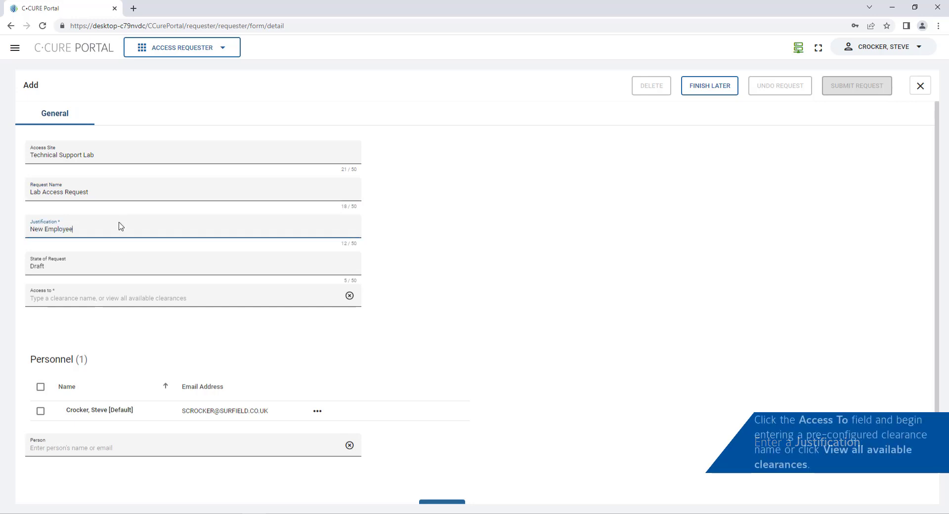
Add All Staff and Faculty Clearance to the request from all available clearances.
click(116, 298)
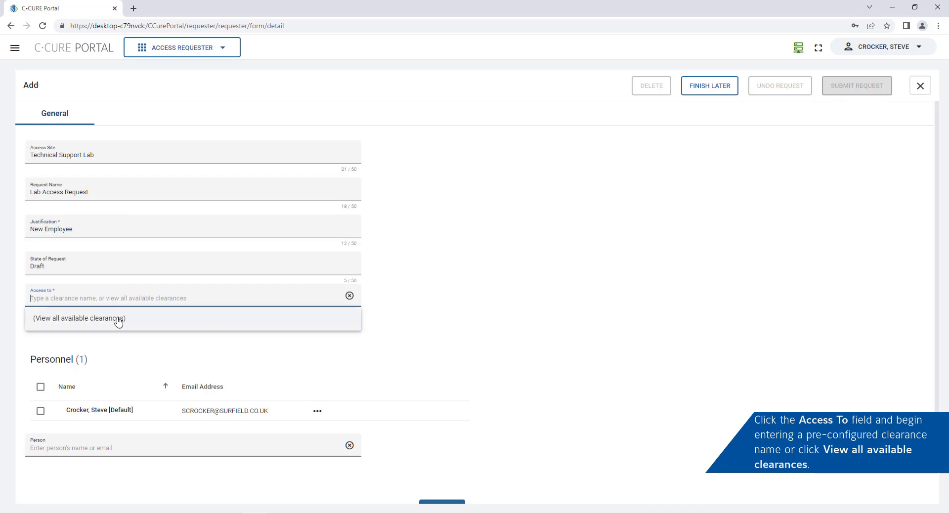
click(118, 318)
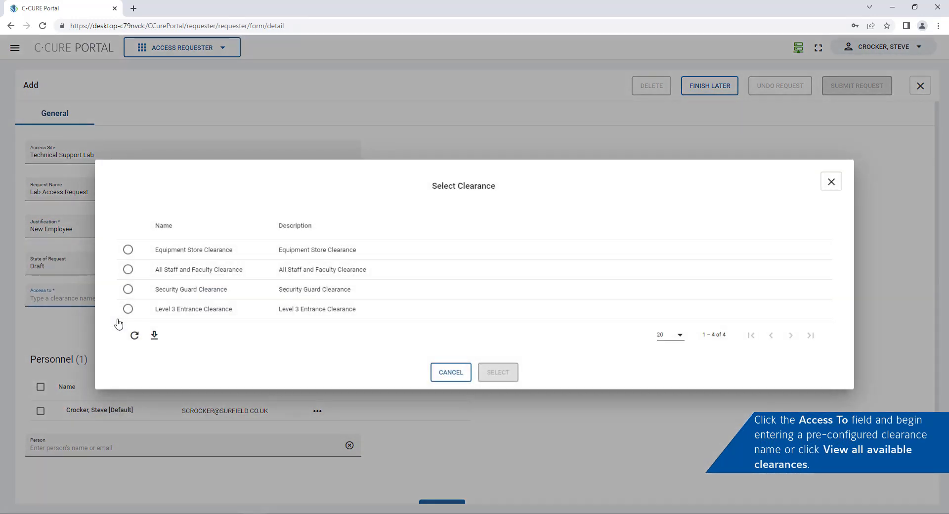
click(128, 273)
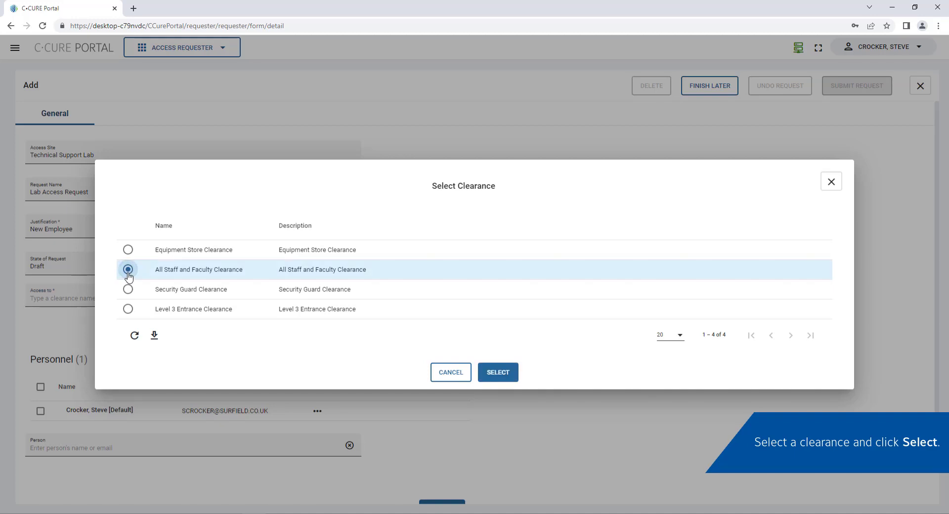
click(497, 372)
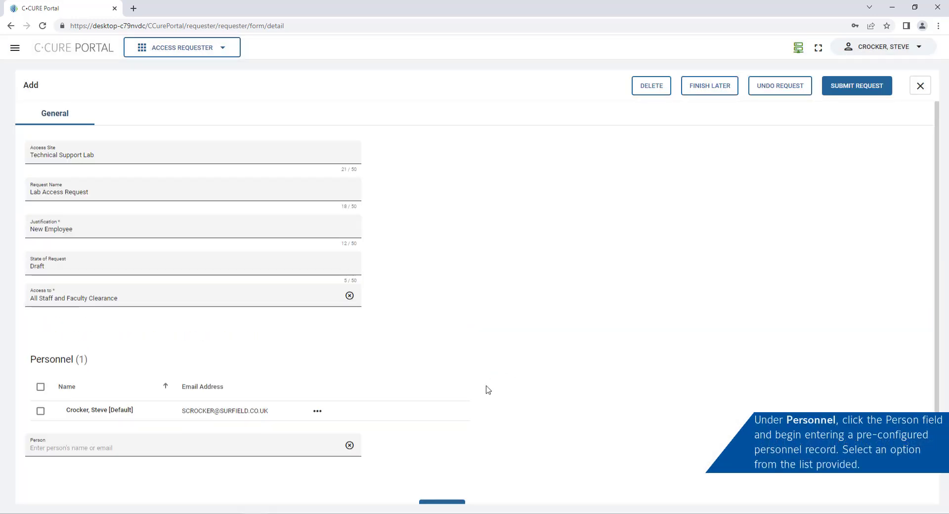
Replace the default person with another person, submit the request, and close the form.
click(317, 411)
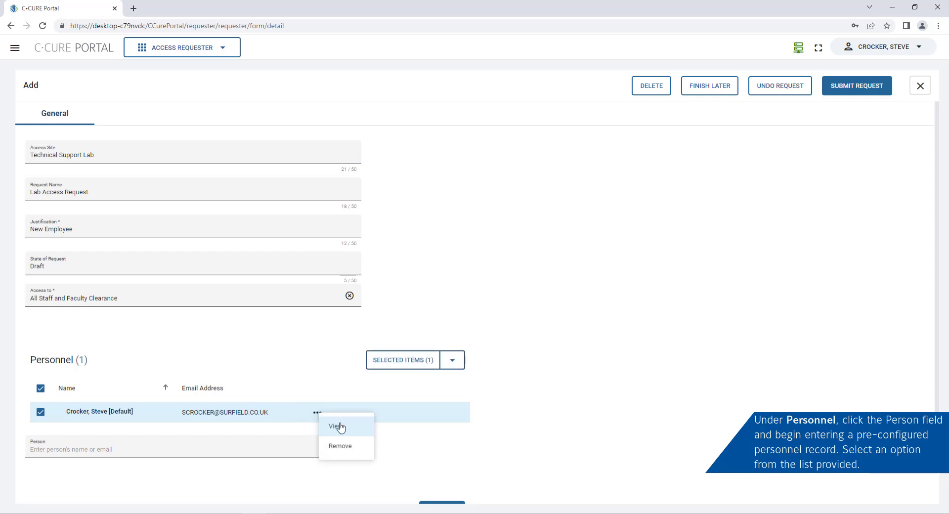
click(364, 447)
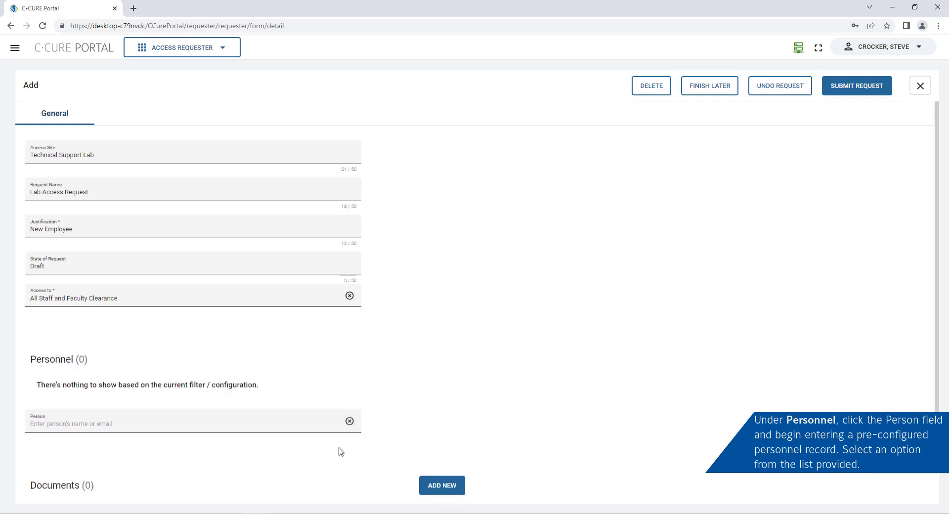
click(66, 427)
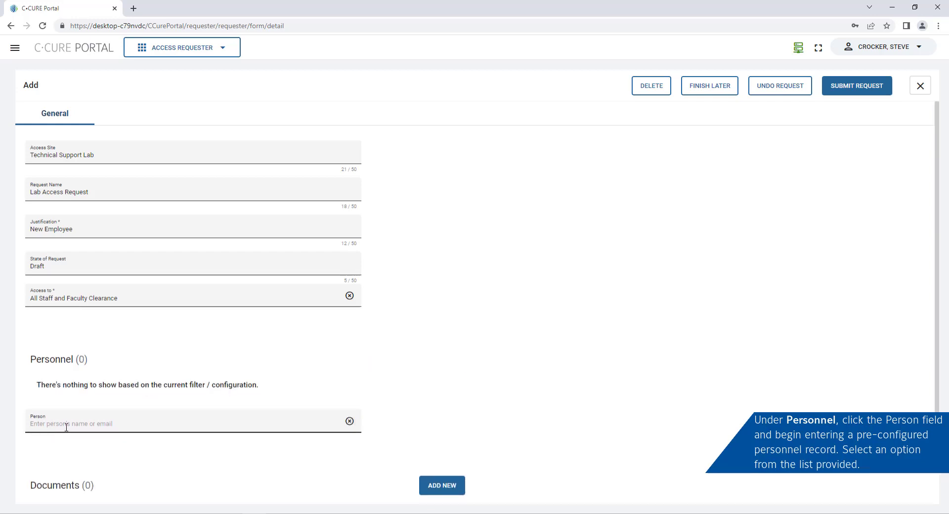
text(tom)
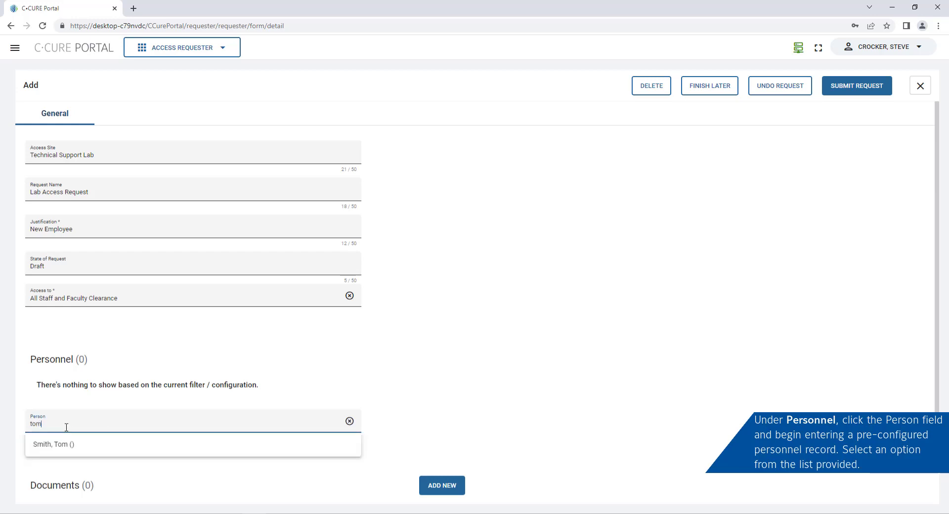
click(77, 446)
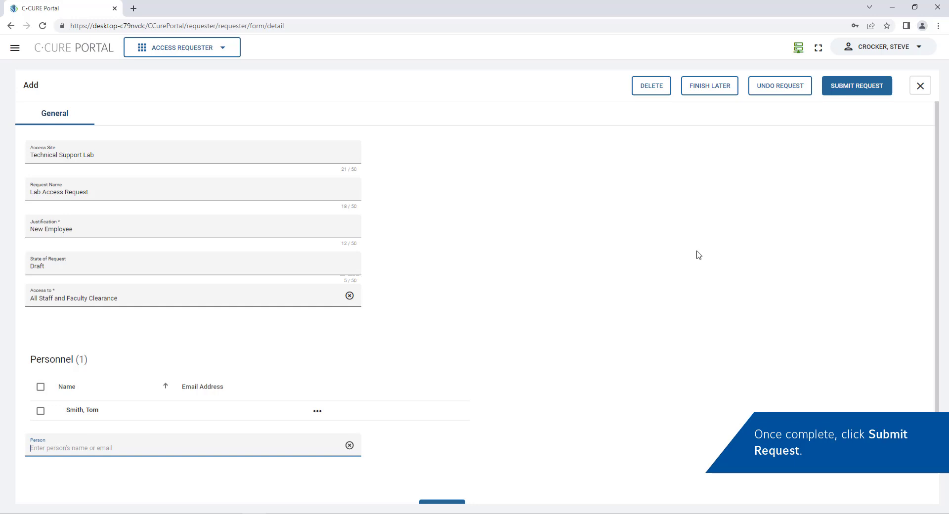
click(851, 88)
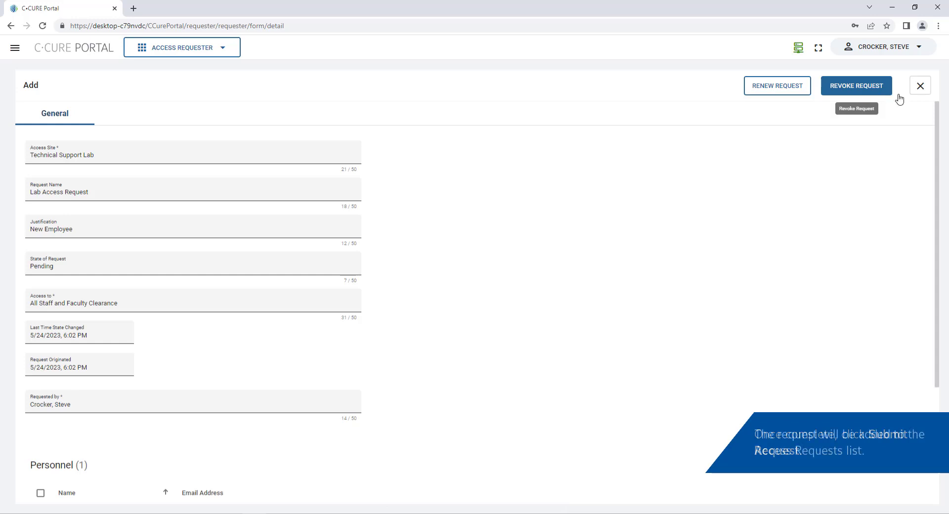
click(919, 87)
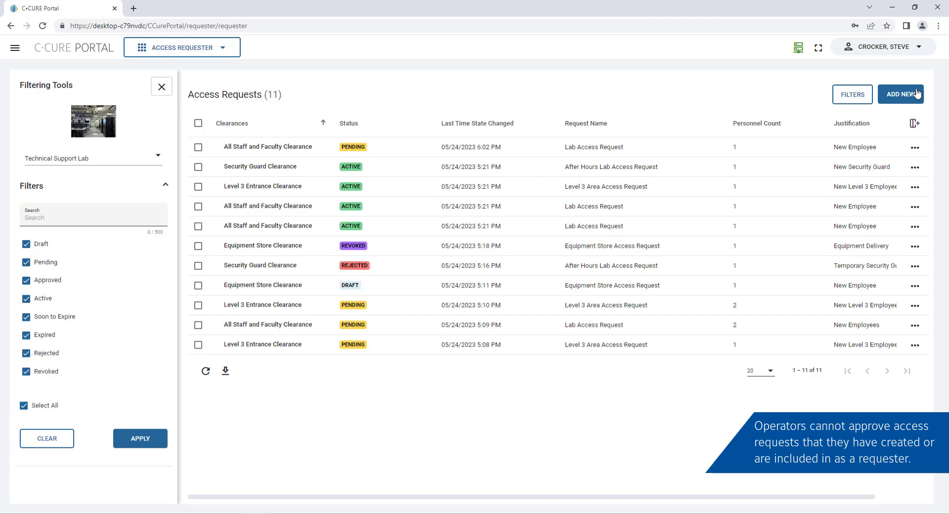
Log out, then log back in with the approver's e-mail address and account password.
click(908, 52)
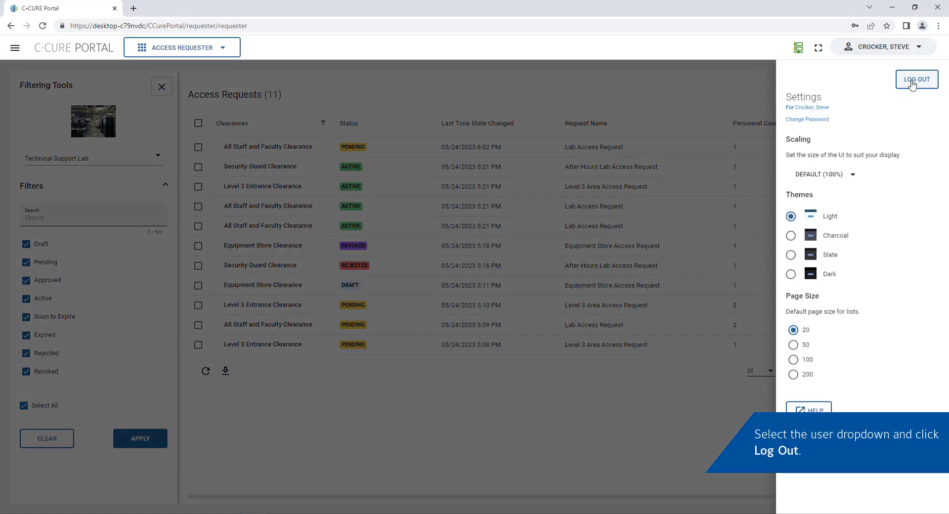
click(912, 84)
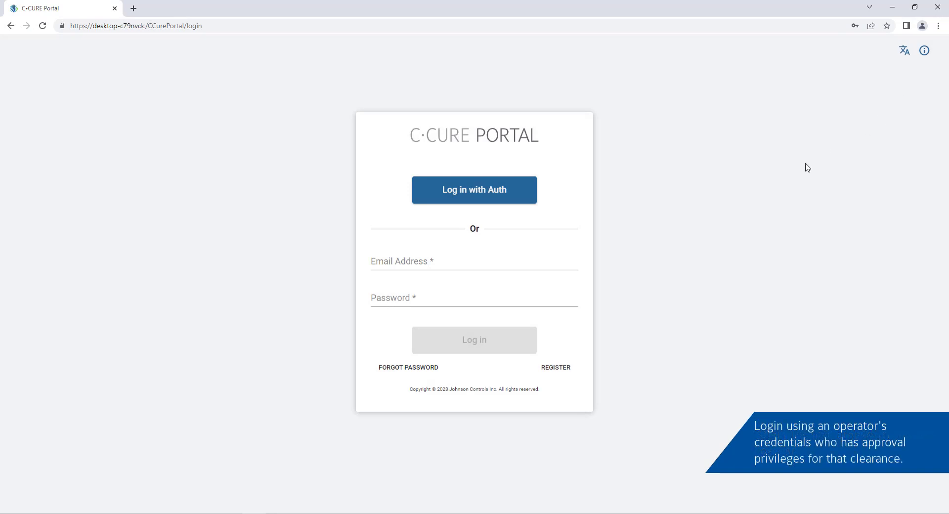
click(409, 262)
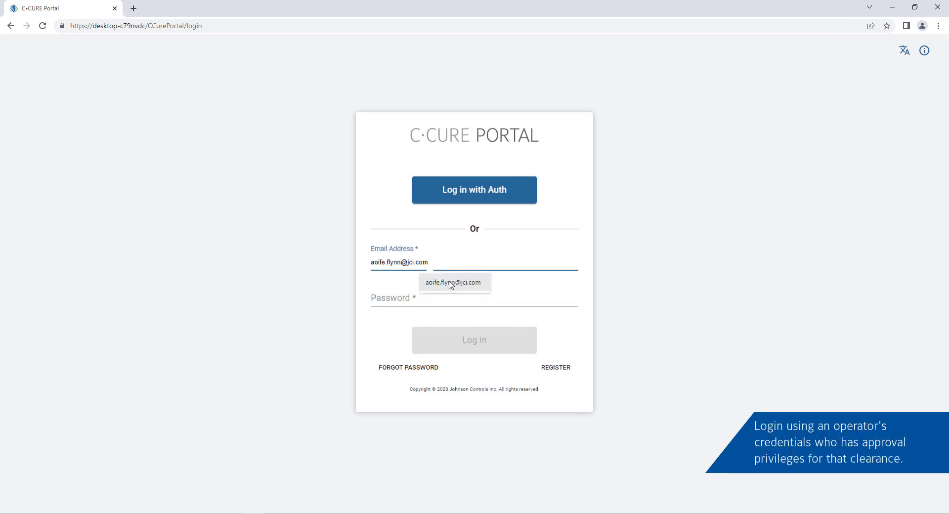
click(448, 282)
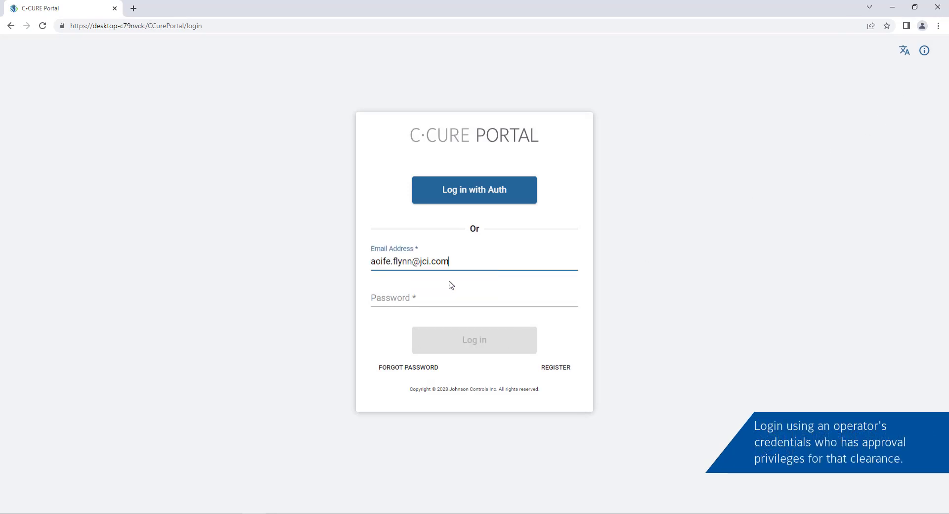
click(393, 301)
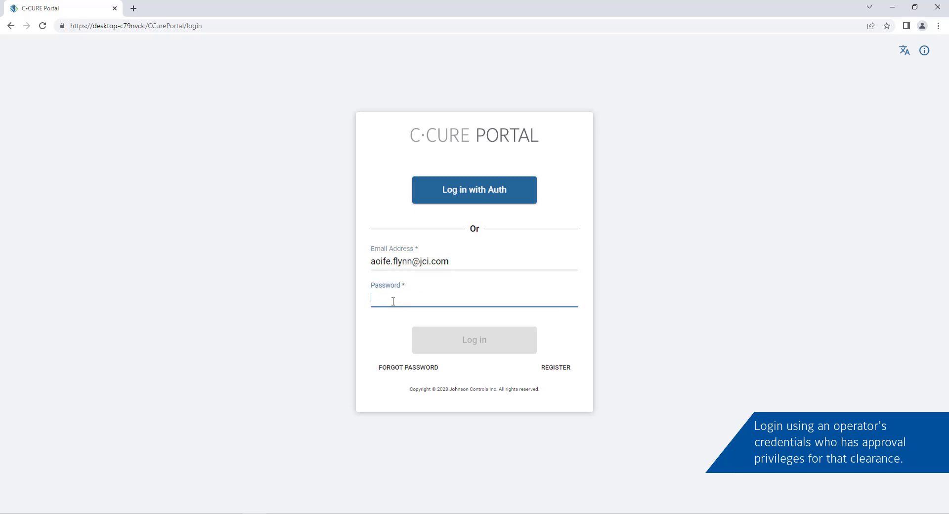
text(••••)
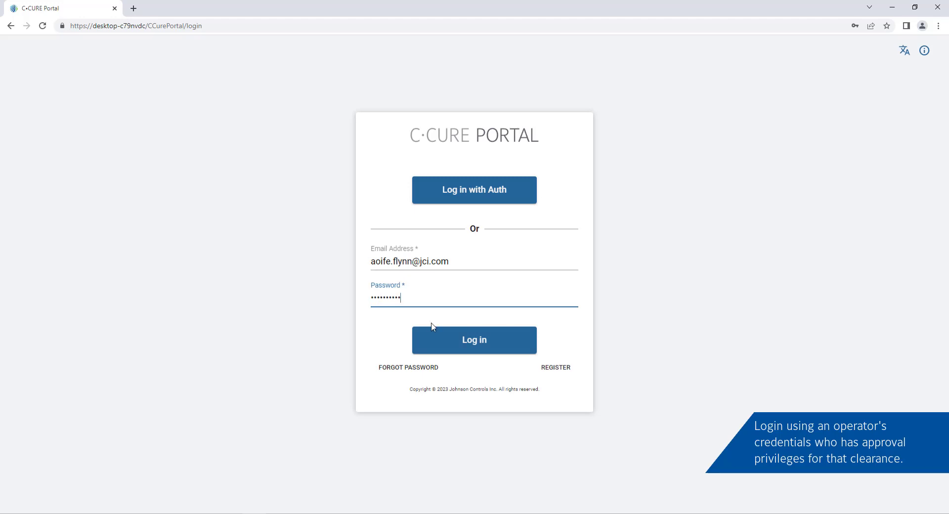
click(450, 339)
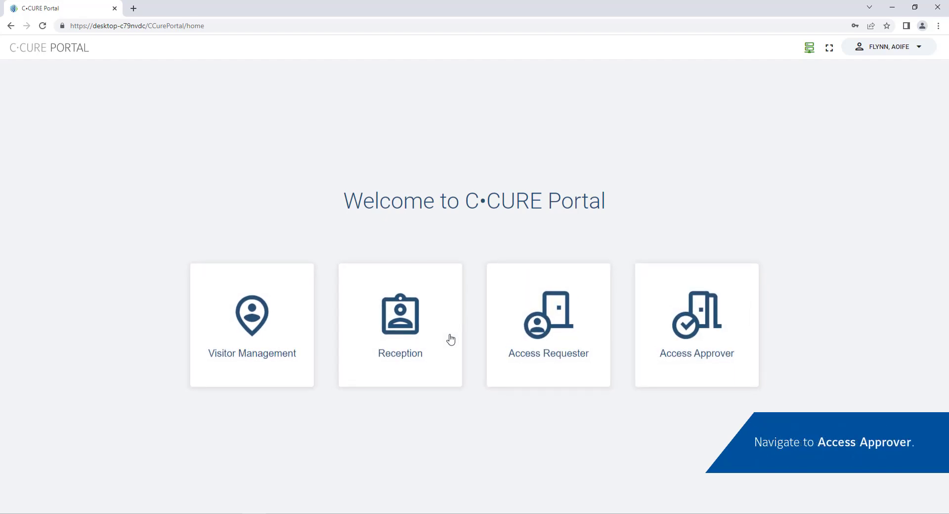
Under Access Approver's Pending Access Requests, view the 6:02 PM Lab Access Request.
click(677, 300)
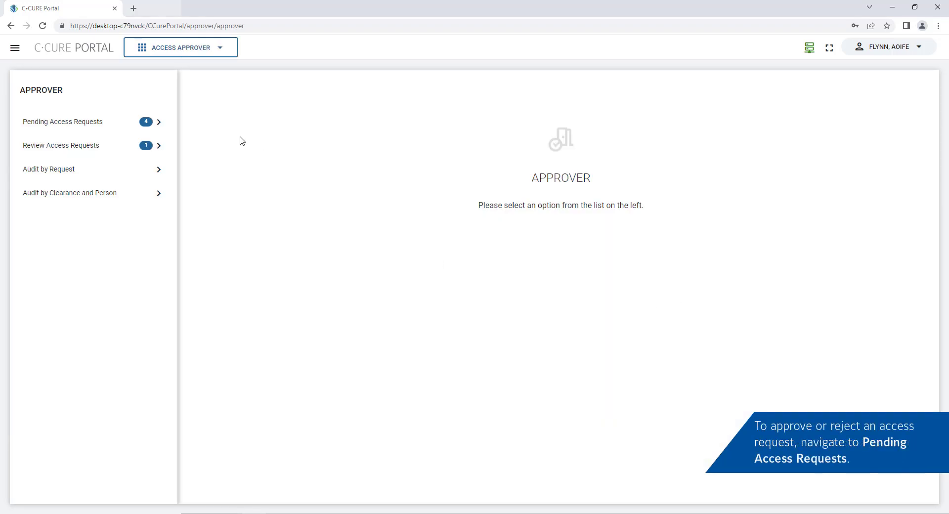
click(107, 127)
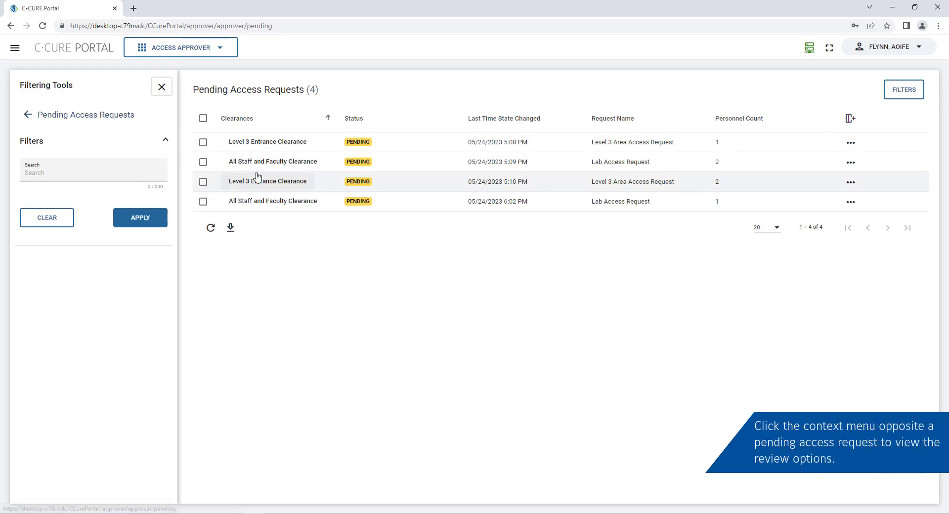
click(850, 202)
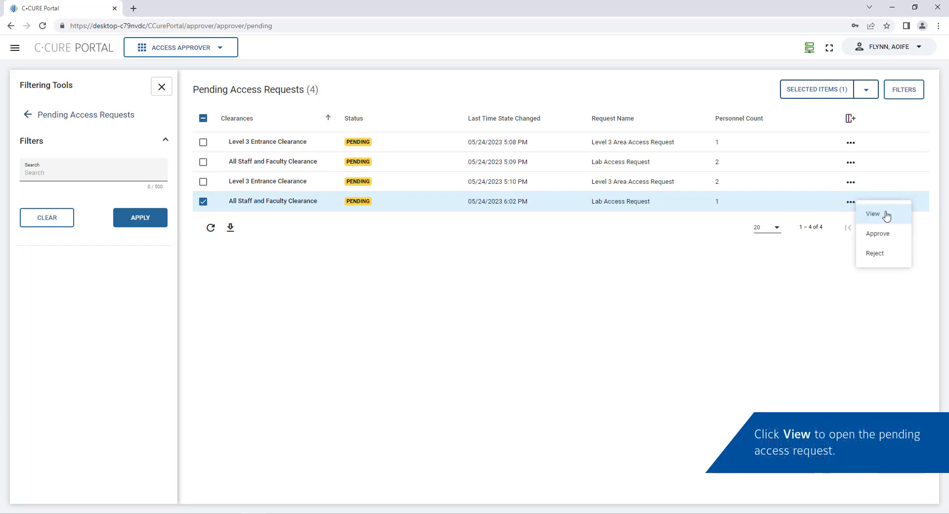
click(873, 214)
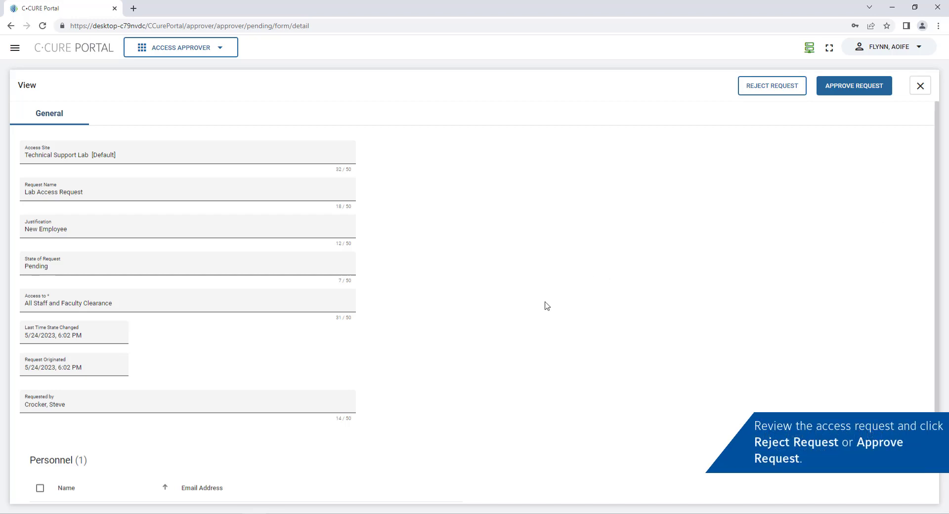
scroll(547, 306, down, 2)
scroll(546, 305, up, 2)
Approve the Lab Access Request with the comment 'Access Approved' and close its details.
click(873, 91)
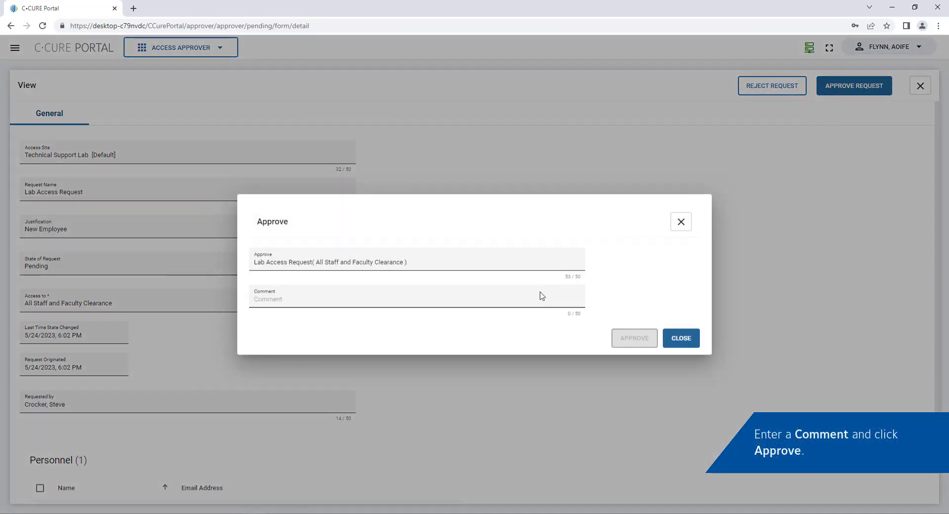
click(523, 301)
text(A)
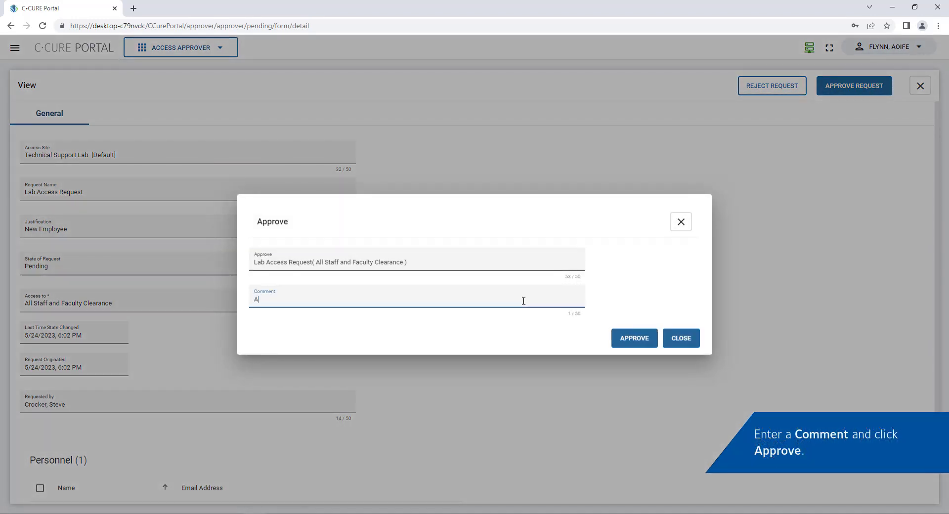
text(ccess Approved)
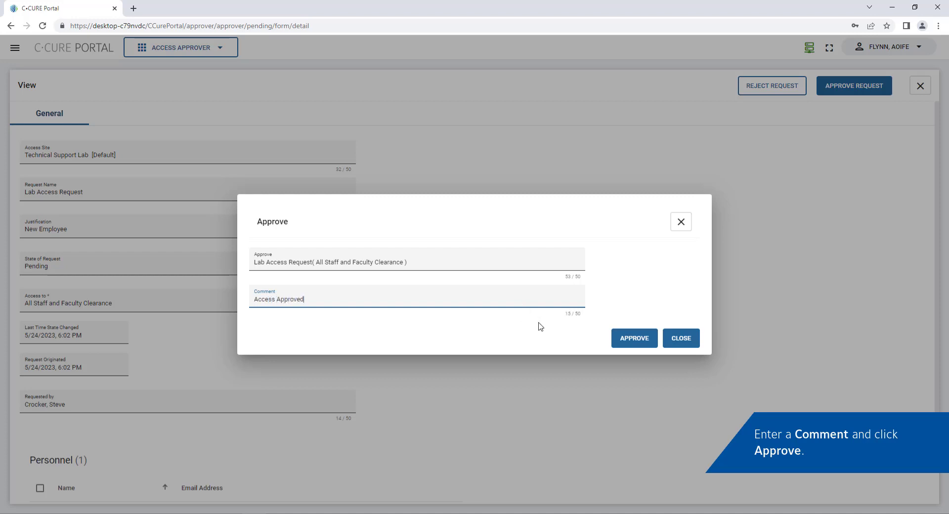
click(634, 341)
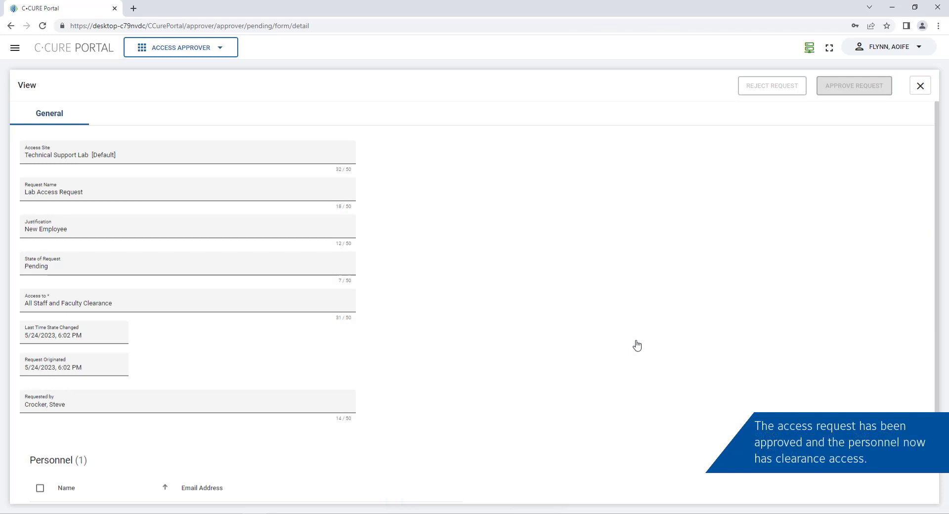
click(920, 87)
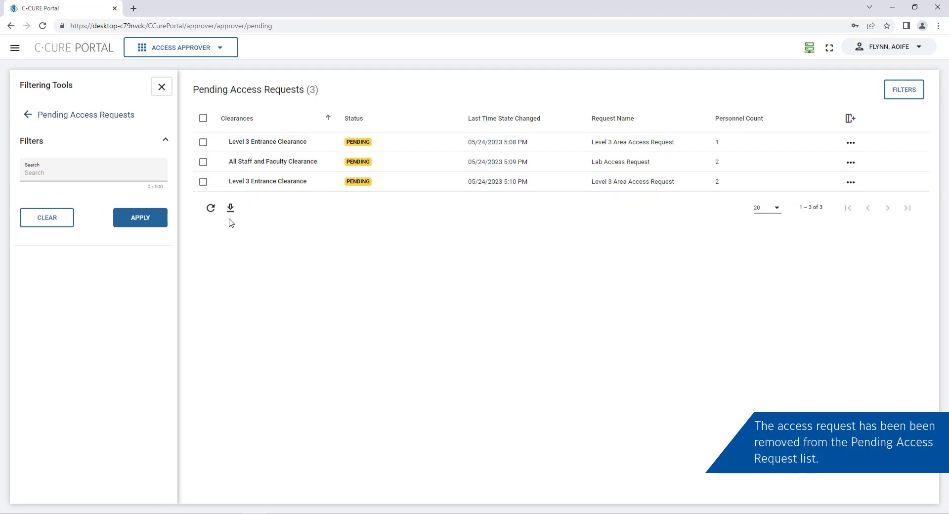
In Review Access Requests, show Level 3 Entrance Clearance's person and request, cancelling Review Complete.
click(28, 114)
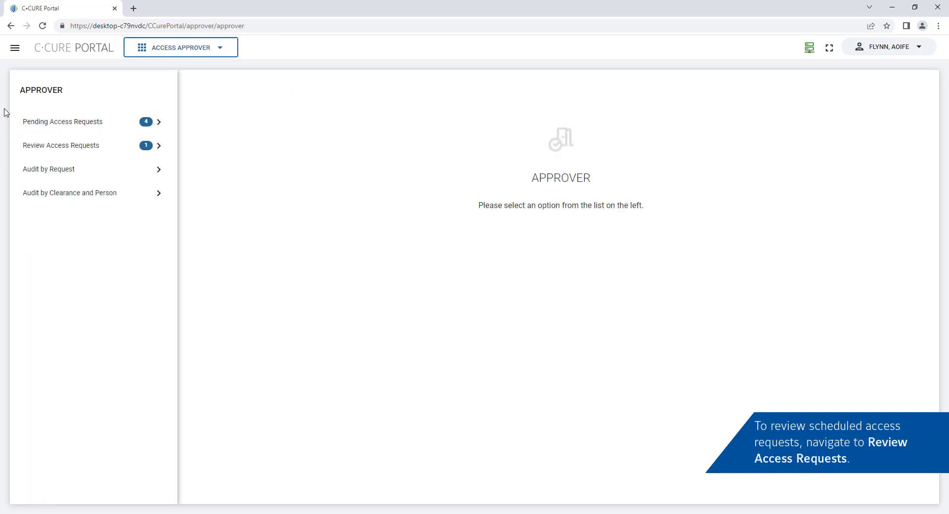
click(116, 150)
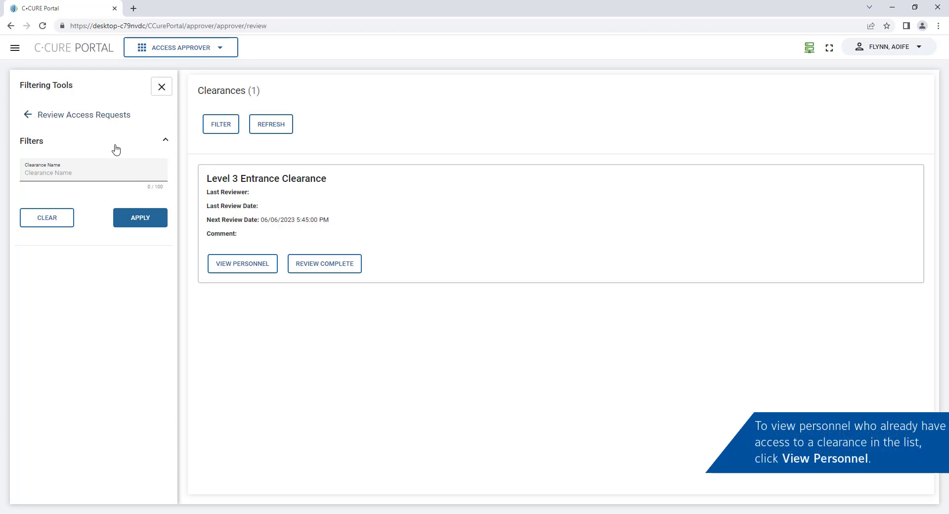
click(252, 265)
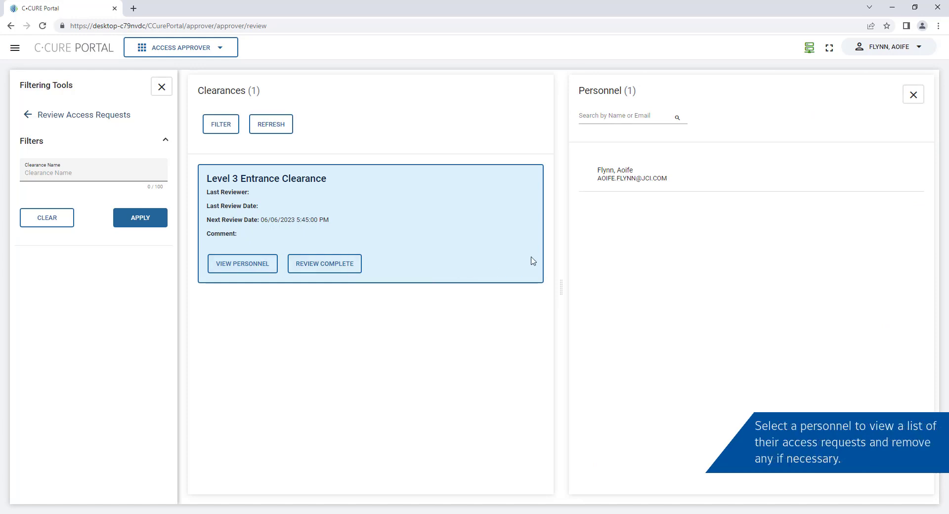
click(706, 181)
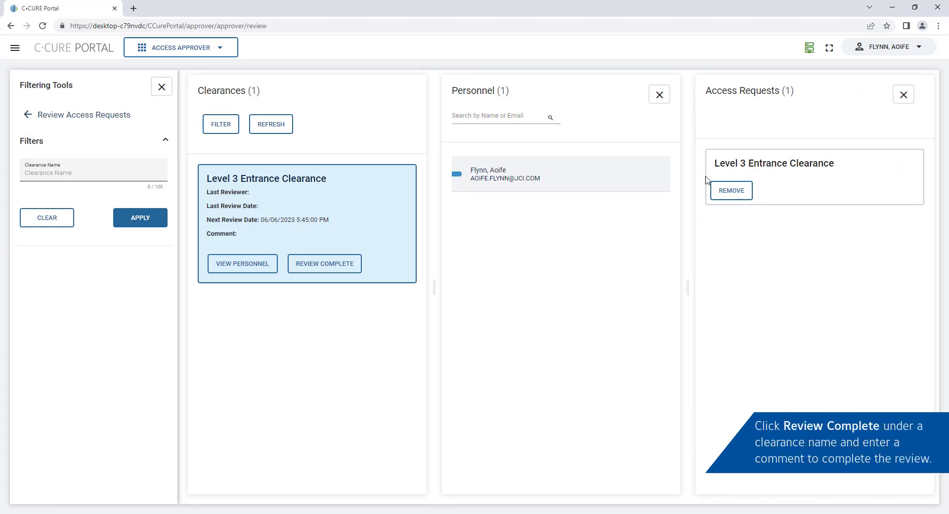
click(322, 268)
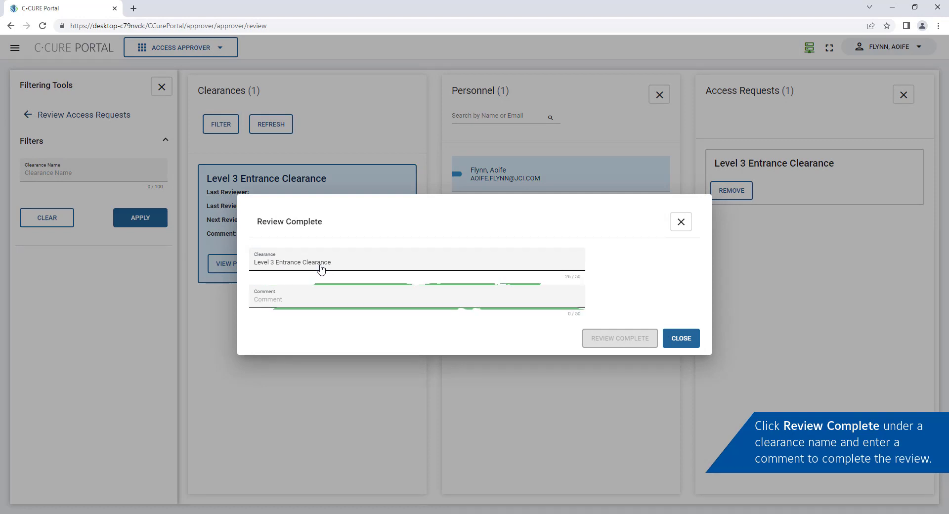
click(672, 225)
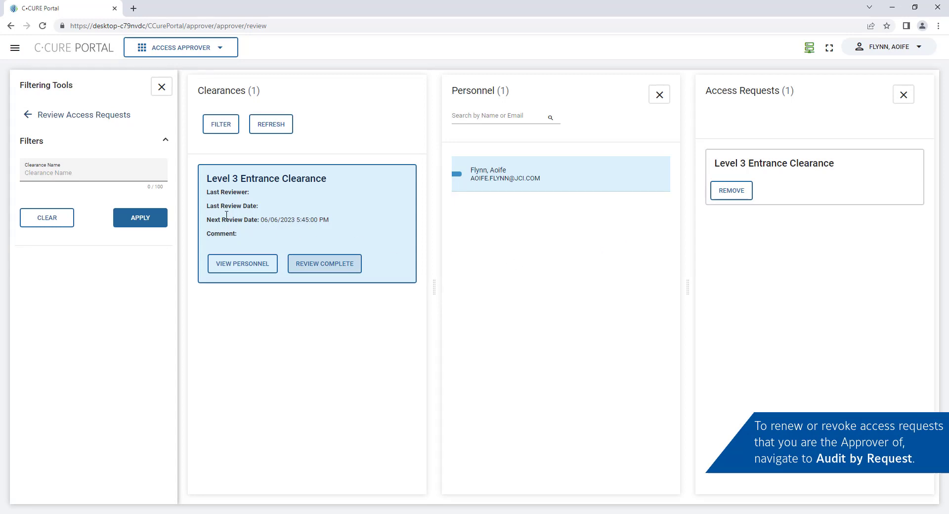
Check the approved Lab Access Request's View/Revoke options in Audit by Request, then go back.
click(30, 115)
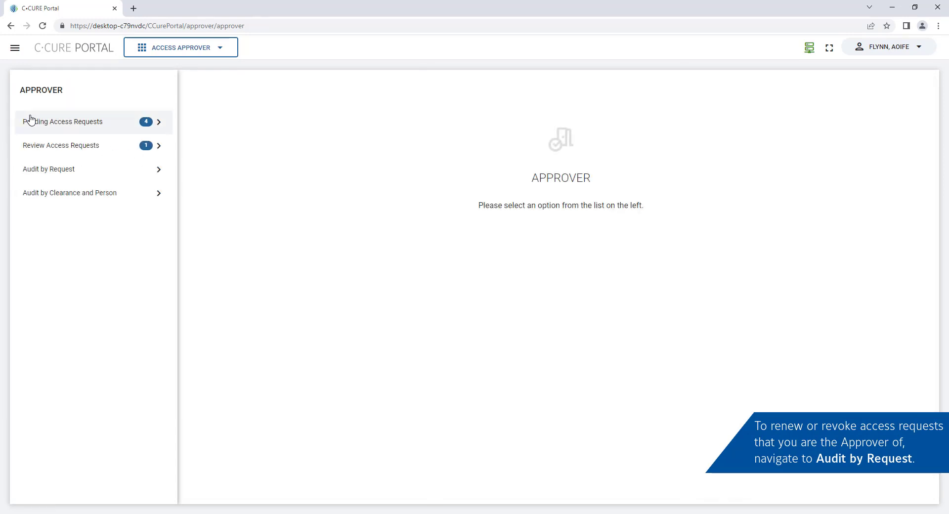
click(112, 179)
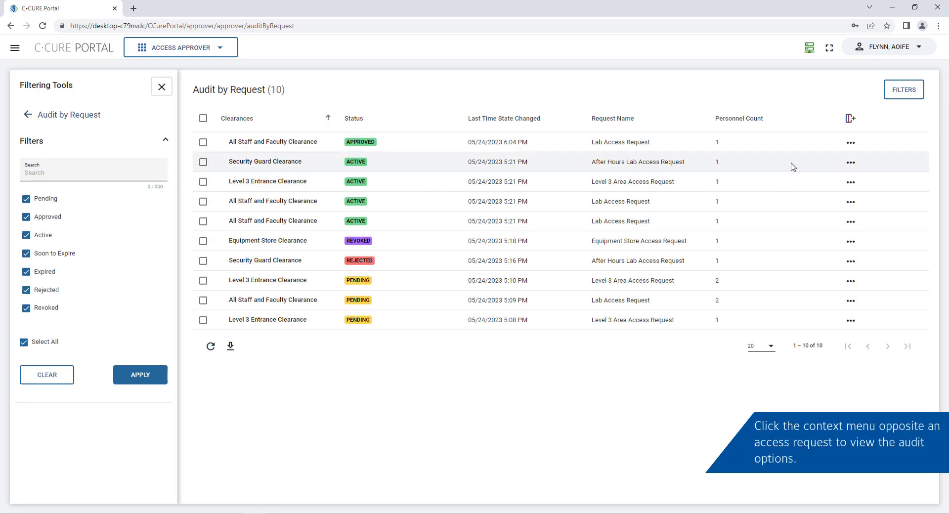
click(850, 143)
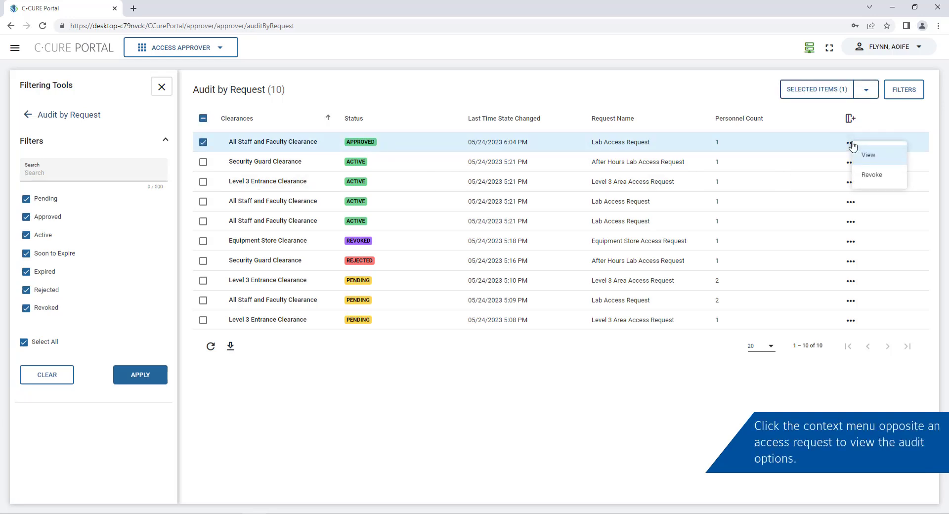
click(26, 116)
click(26, 116)
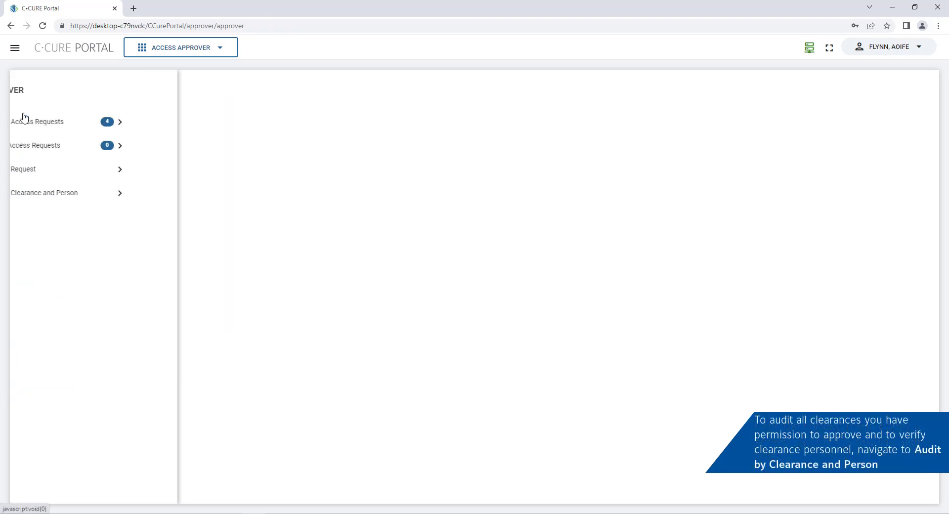
In Audit by Clearance and Person, list All Staff and Faculty Clearance's personnel and the first person's request.
click(28, 194)
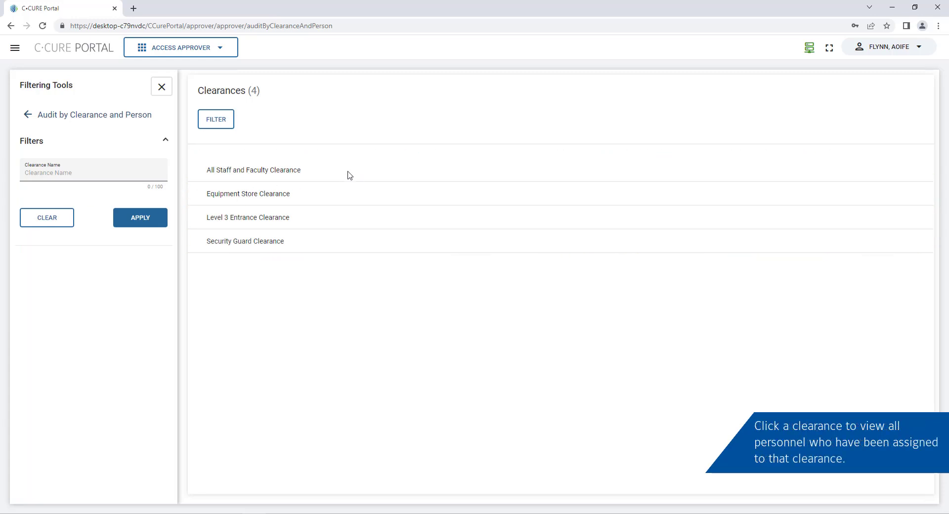
click(305, 174)
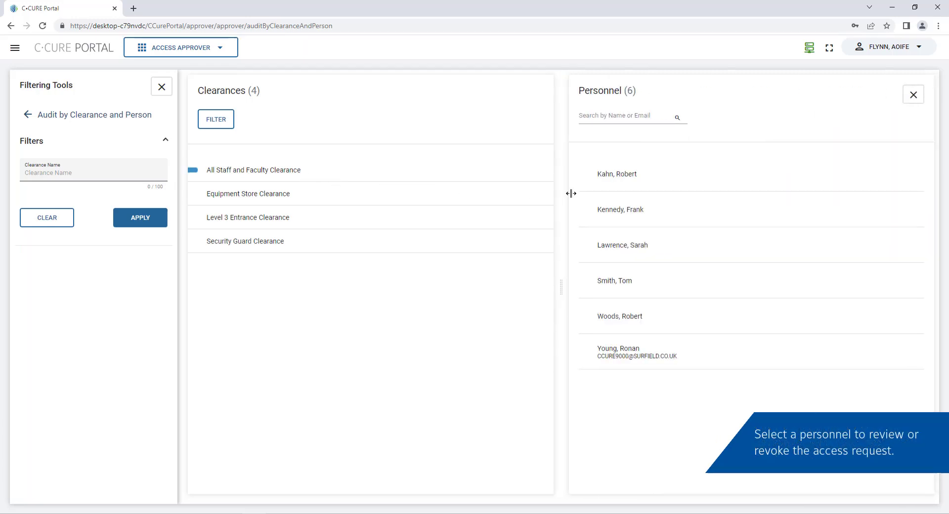
click(689, 193)
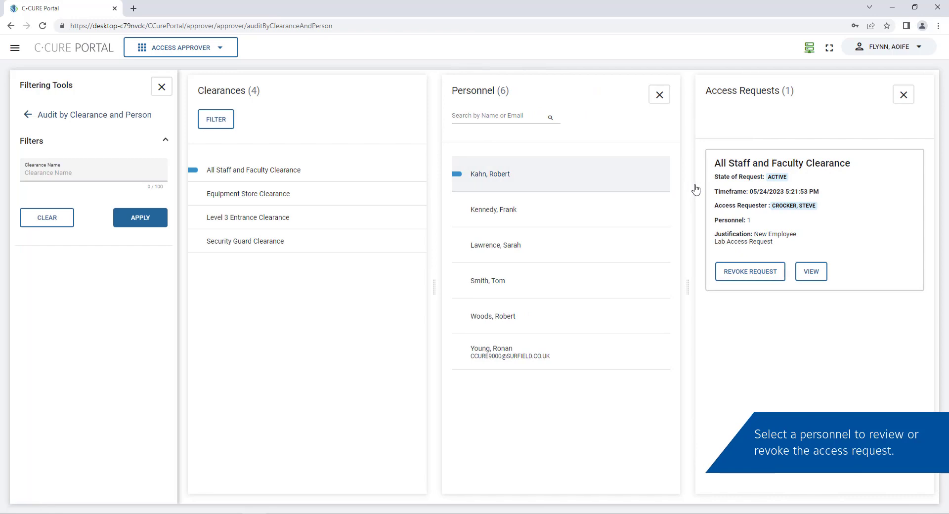